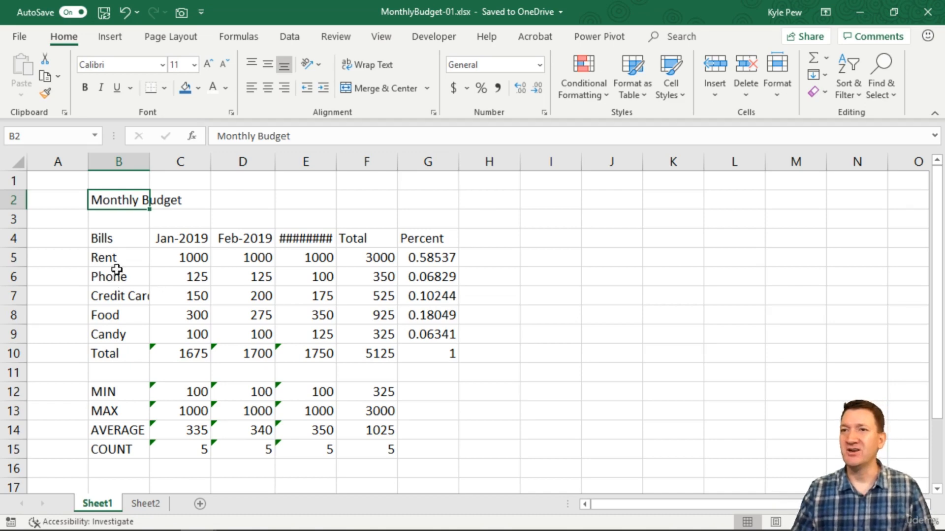
pyautogui.click(107, 257)
pyautogui.moveTo(108, 257); pyautogui.dragTo(107, 335)
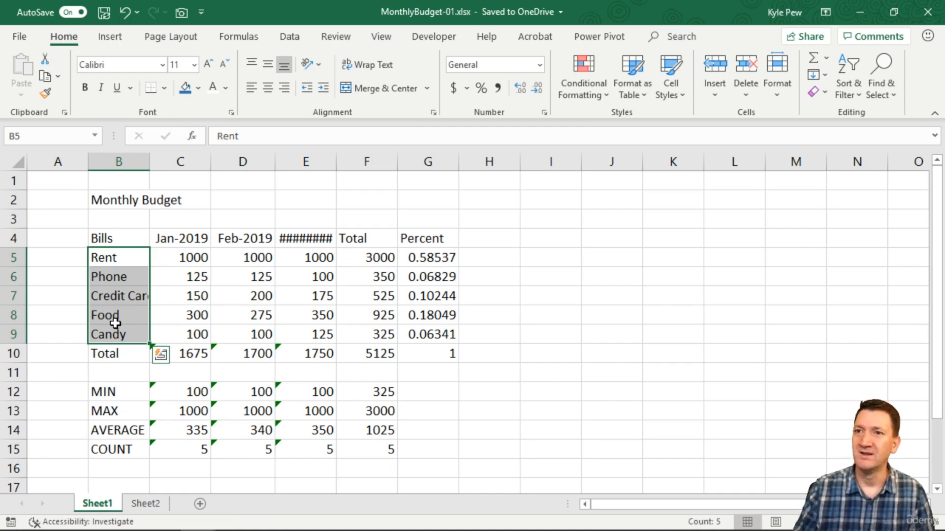
pyautogui.click(117, 298)
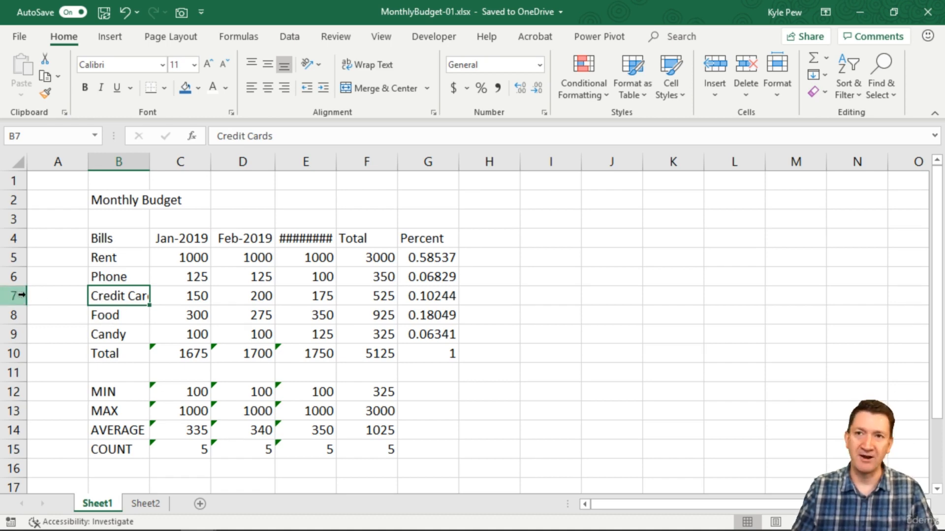
pyautogui.moveTo(27, 291); pyautogui.dragTo(142, 271)
pyautogui.press('Escape')
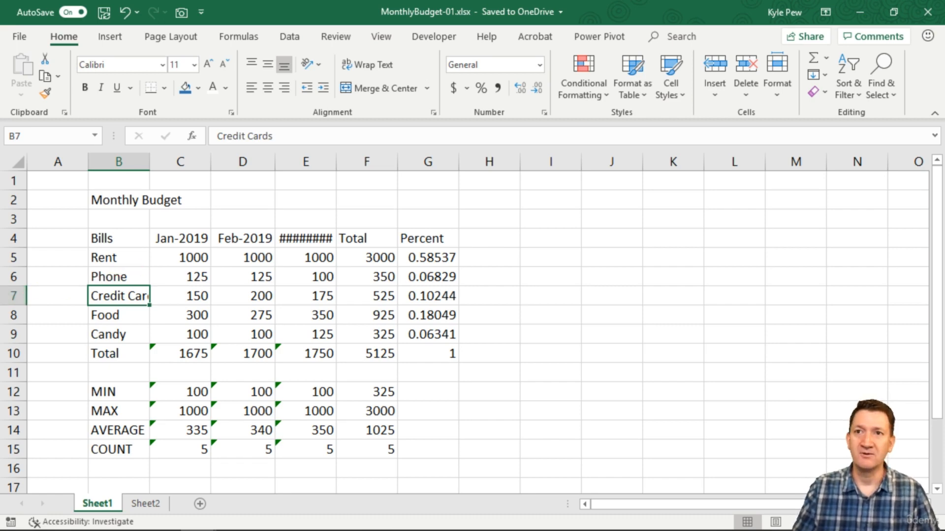
# - Insert a blank row above the Credit Cards row and label the new bill Water in column B
pyautogui.click(14, 295)
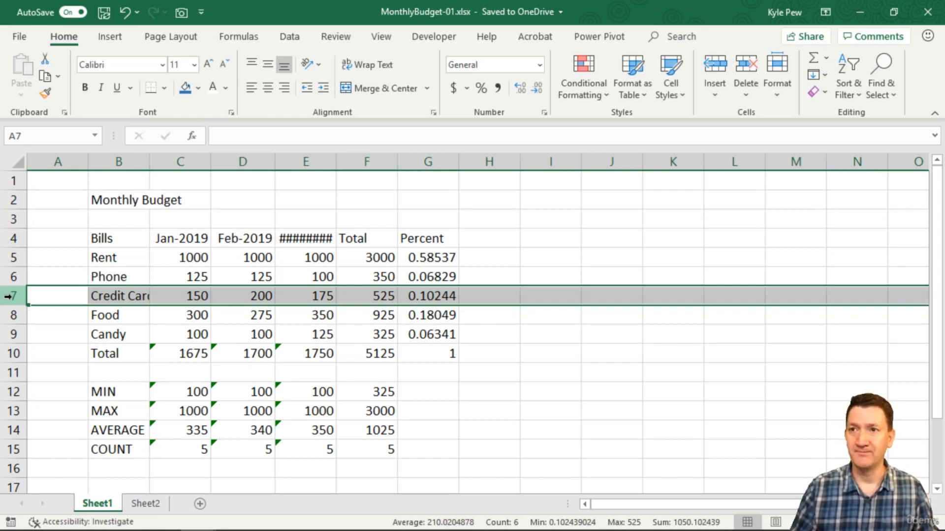
pyautogui.hotkey('ctrl', 'shift', '+')
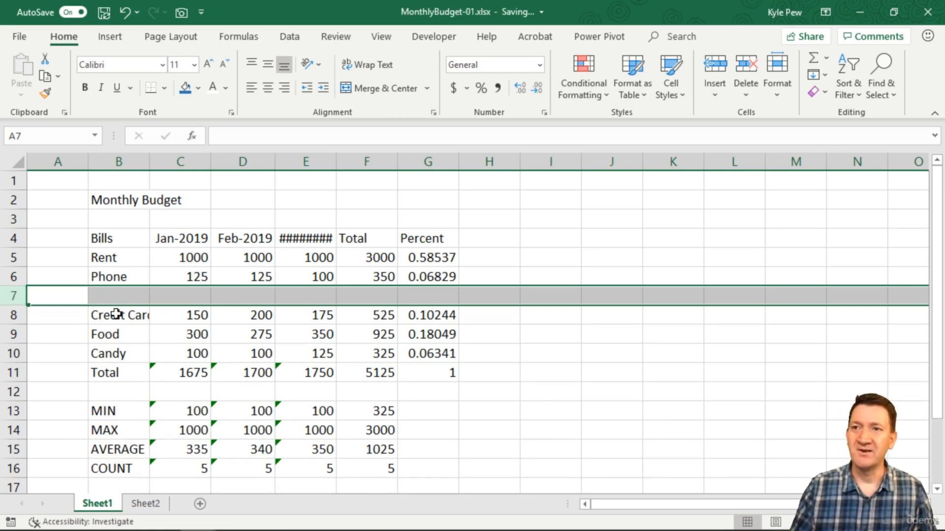
pyautogui.click(106, 297)
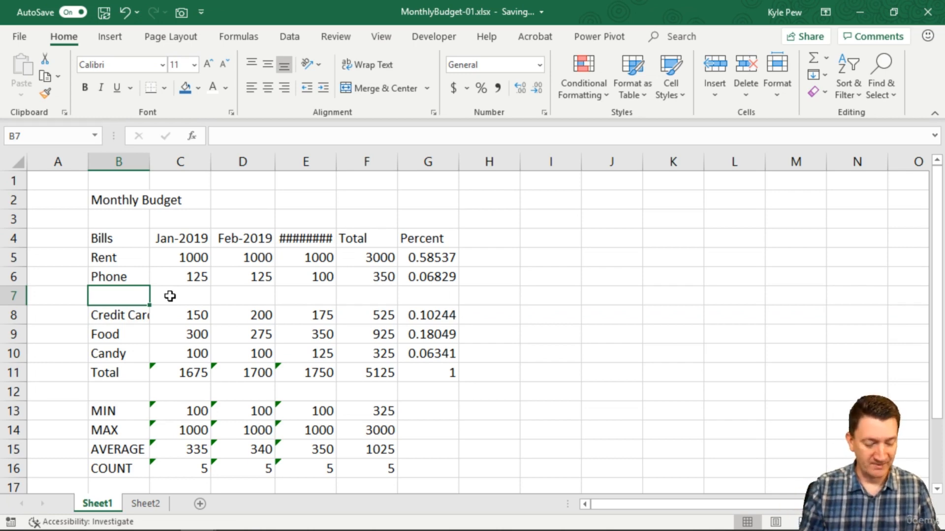
pyautogui.write('Water')
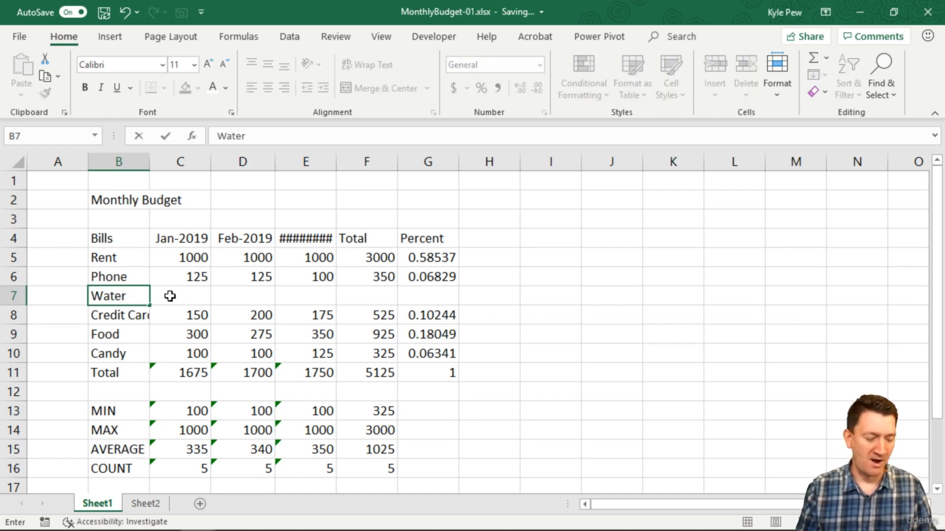
# - Enter 50 as the Water bill's Jan-2019 amount in cell C7
pyautogui.click(170, 295)
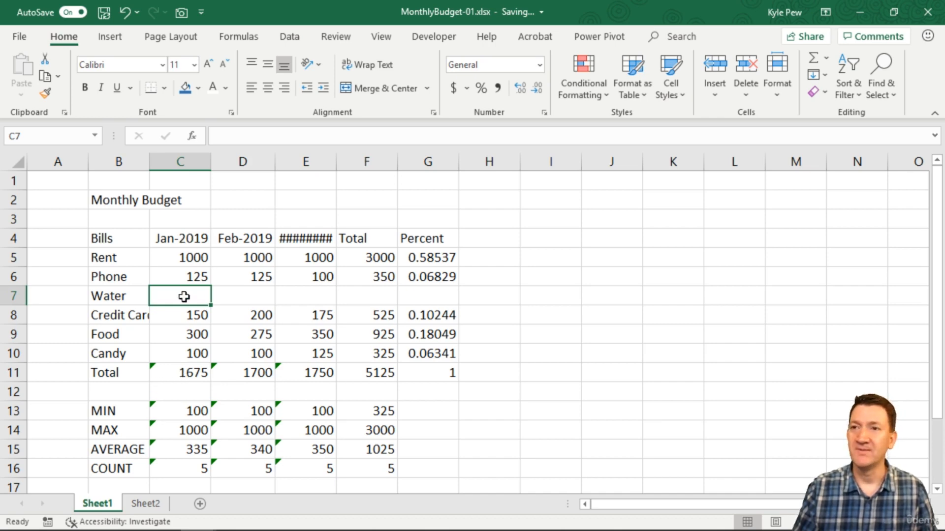
pyautogui.write('50')
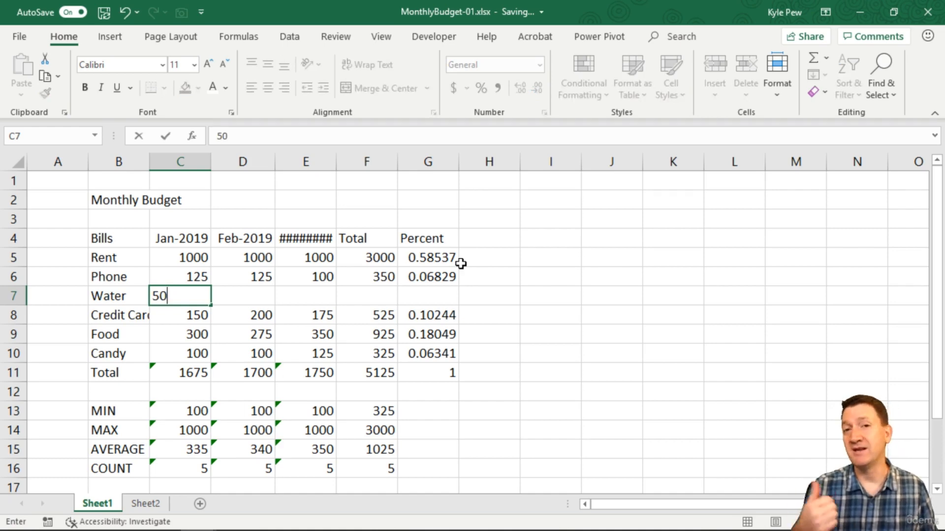
pyautogui.press('Tab')
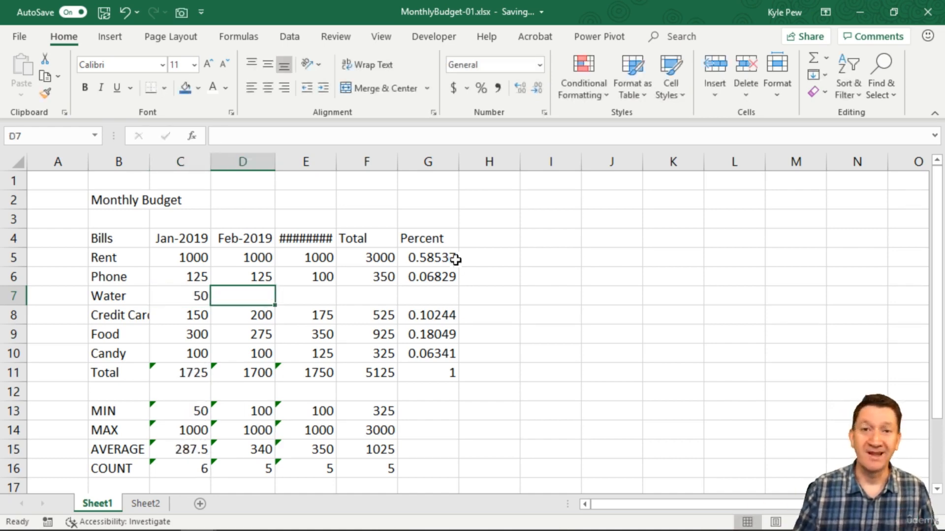
# - Examine the cell range used by the January total's SUM formula in C11
pyautogui.click(187, 374)
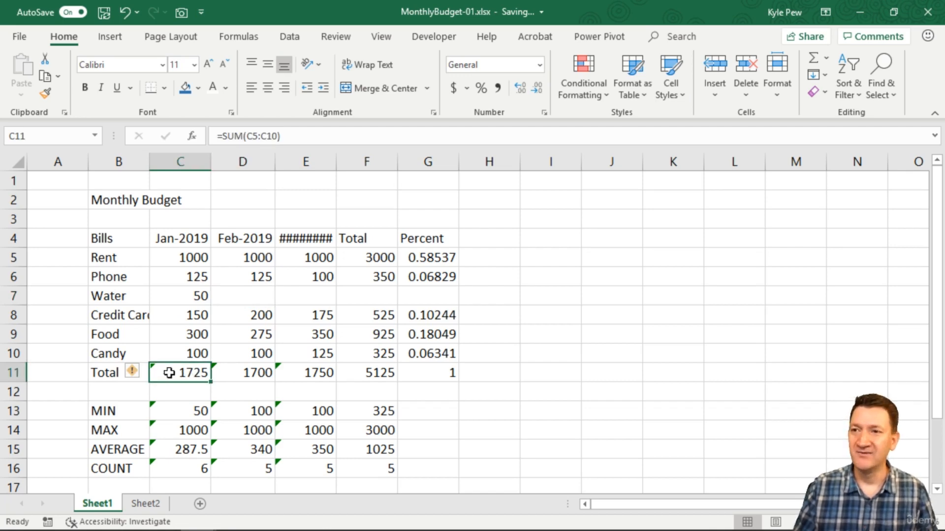
pyautogui.doubleClick(176, 373)
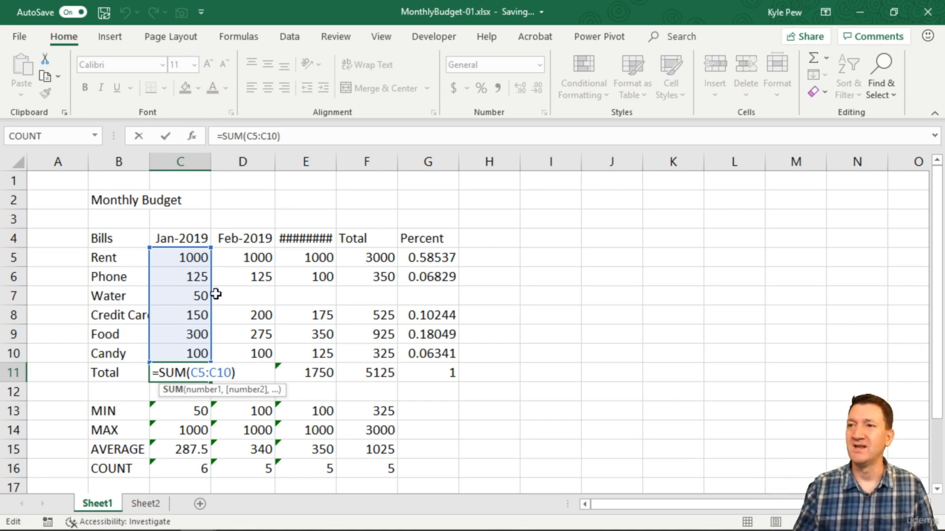
# - Fill the January Water amount across the February and March cells, D7 and E7
pyautogui.click(205, 298)
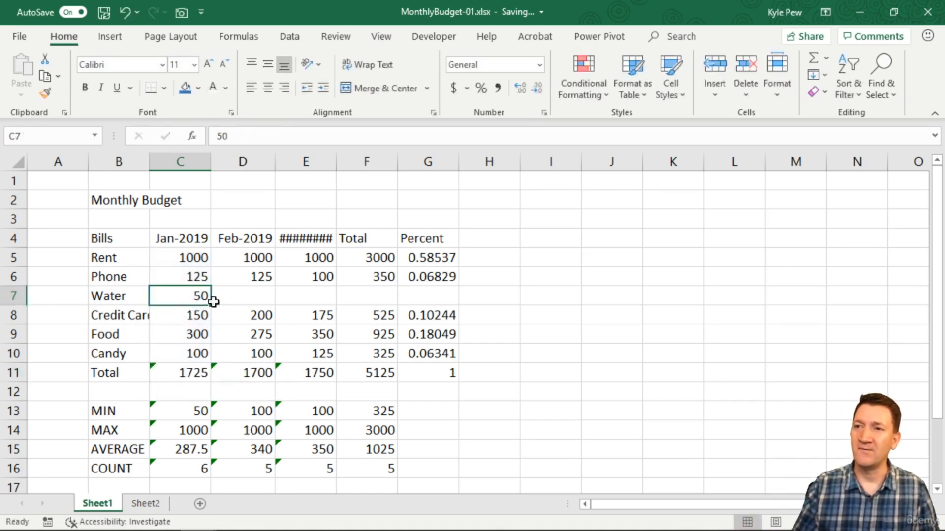
pyautogui.moveTo(213, 302); pyautogui.dragTo(320, 301)
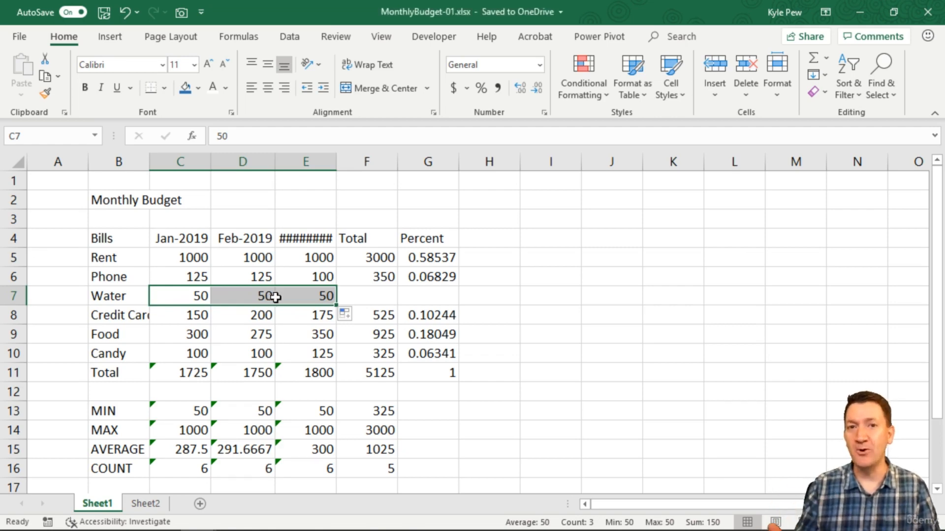
# - Copy the Phone row's Total and Percent formulas into the matching cells of the Water row
pyautogui.click(372, 281)
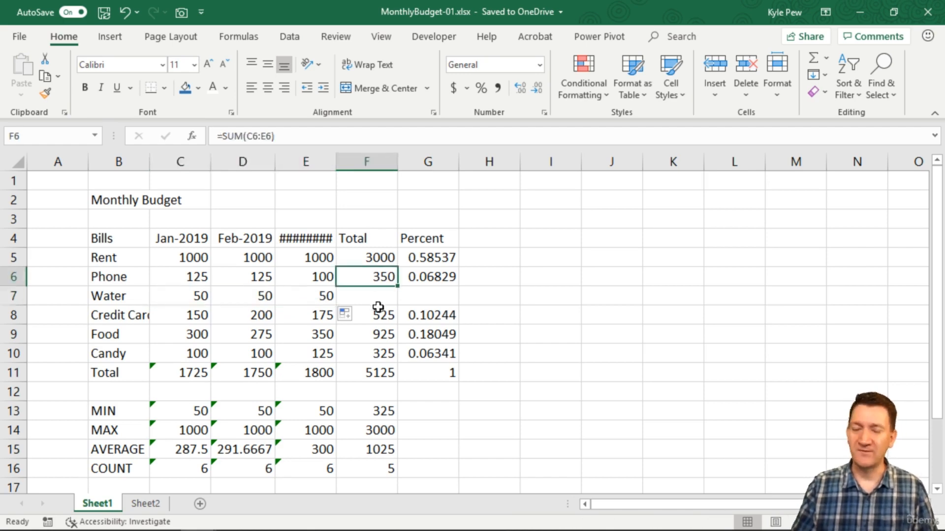
pyautogui.hotkey('ctrl', 'c')
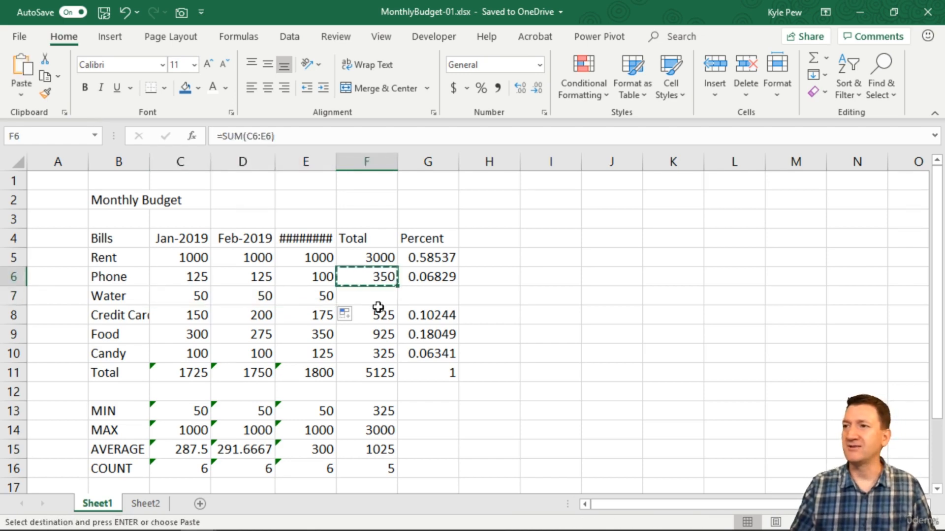
pyautogui.click(370, 295)
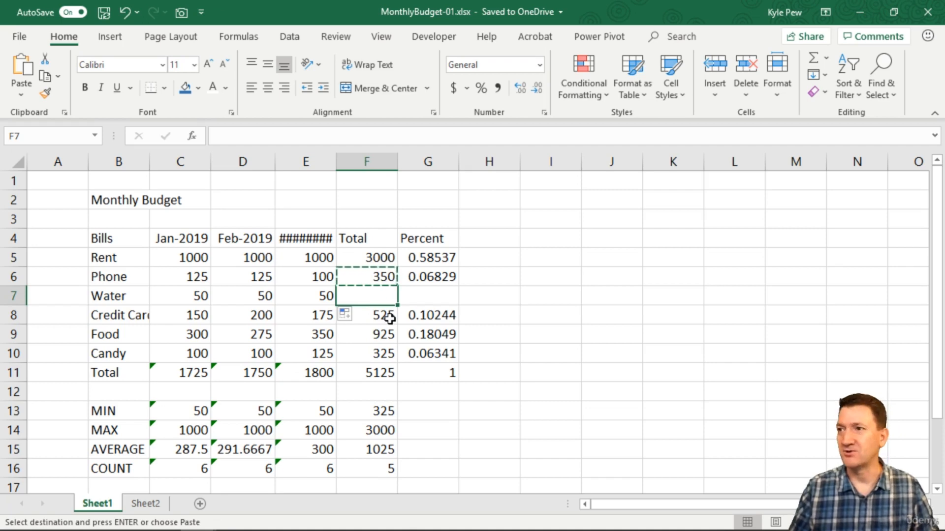
pyautogui.hotkey('ctrl', 'v')
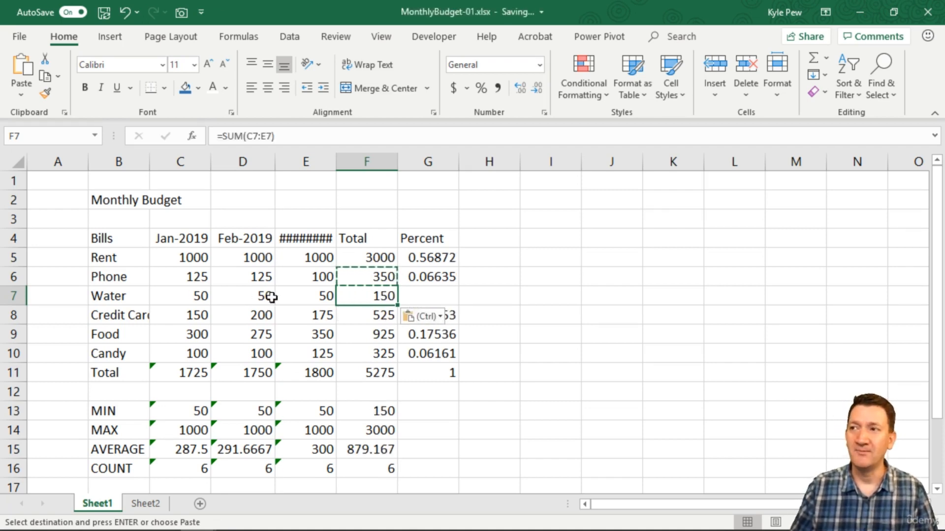
pyautogui.click(441, 283)
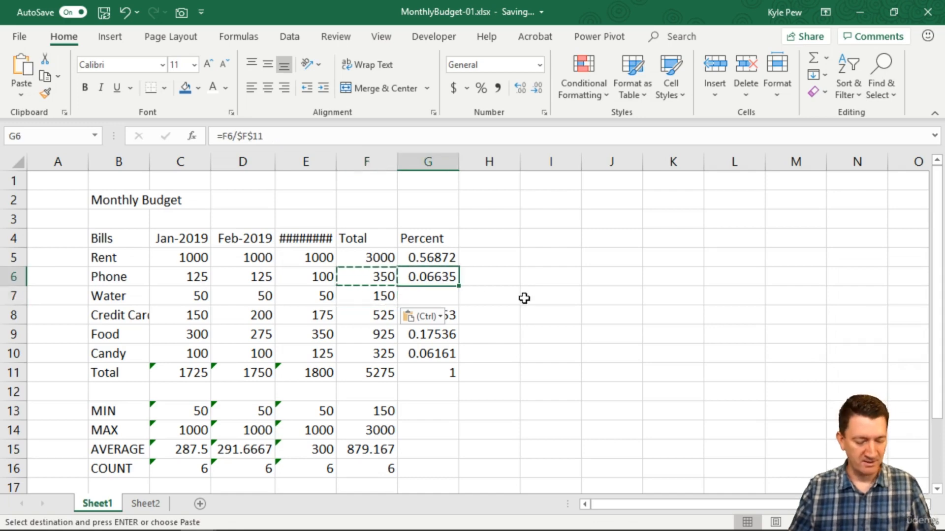
pyautogui.hotkey('ctrl', 'c')
pyautogui.click(444, 298)
pyautogui.hotkey('ctrl', 'v')
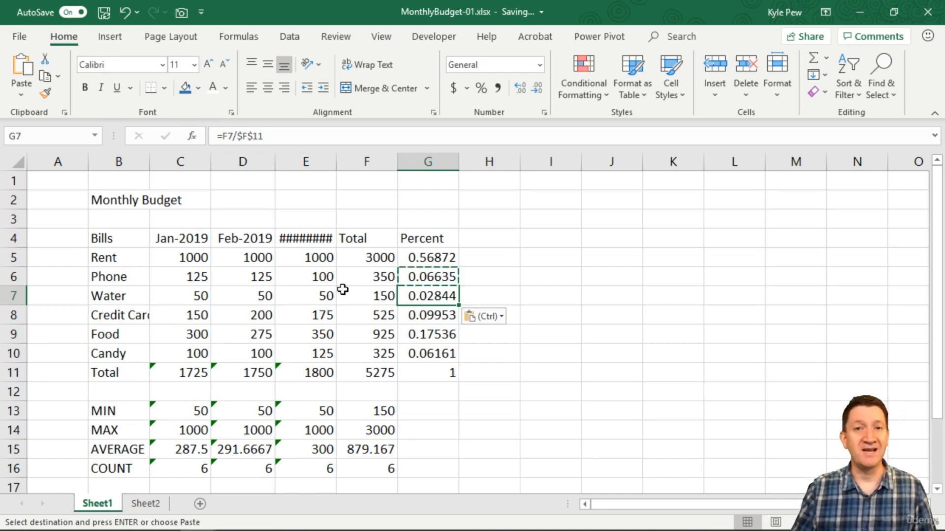
# - Insert a blank column before the Total column, at column F
pyautogui.click(367, 161)
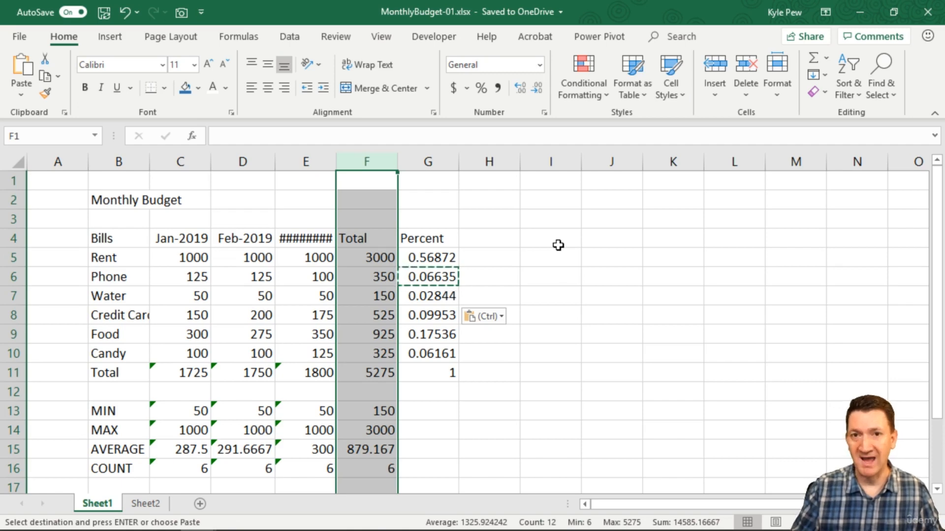
pyautogui.press('ctrl')
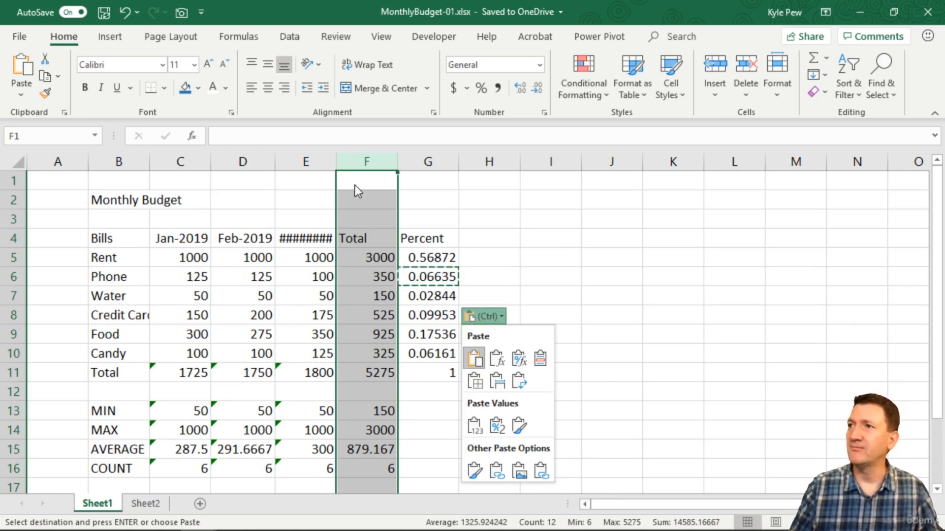
pyautogui.click(364, 155)
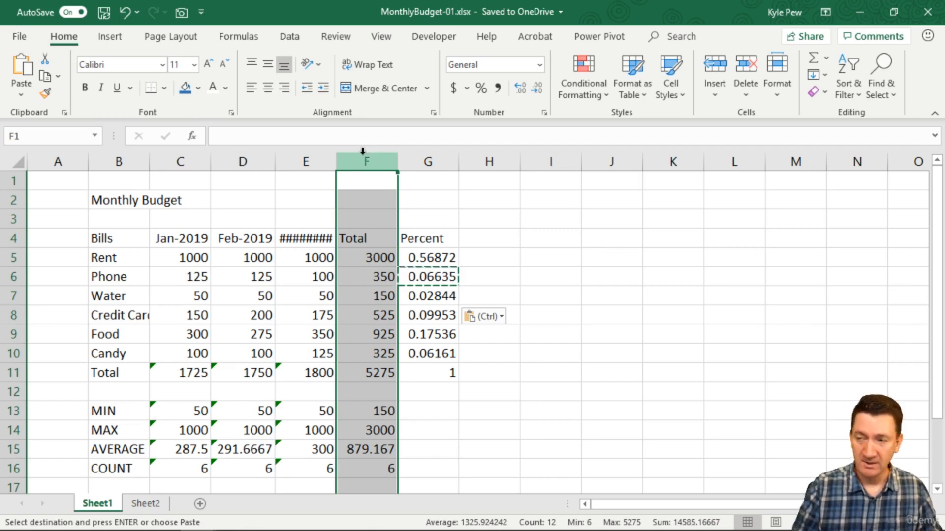
pyautogui.hotkey('ctrl', 'shift', '+')
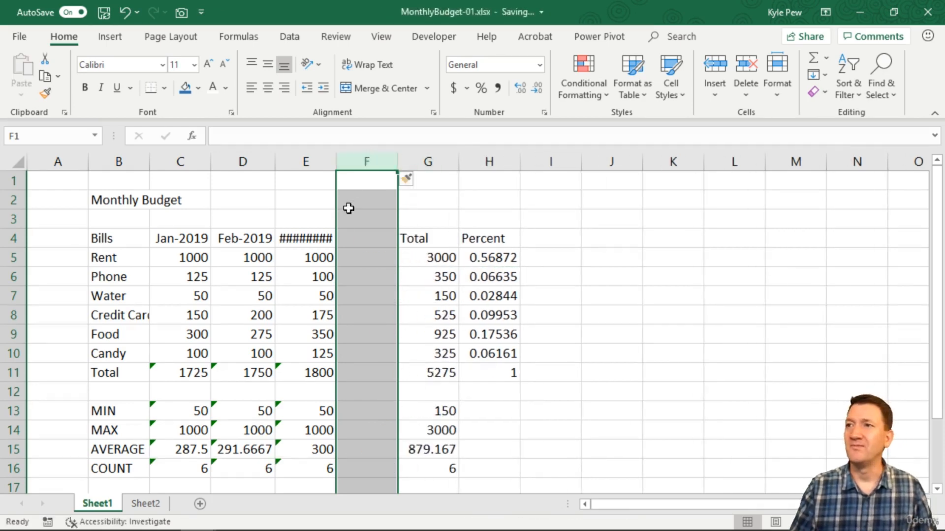
# - Enter the header Apr-2019 in cell F4 of the new column
pyautogui.click(349, 238)
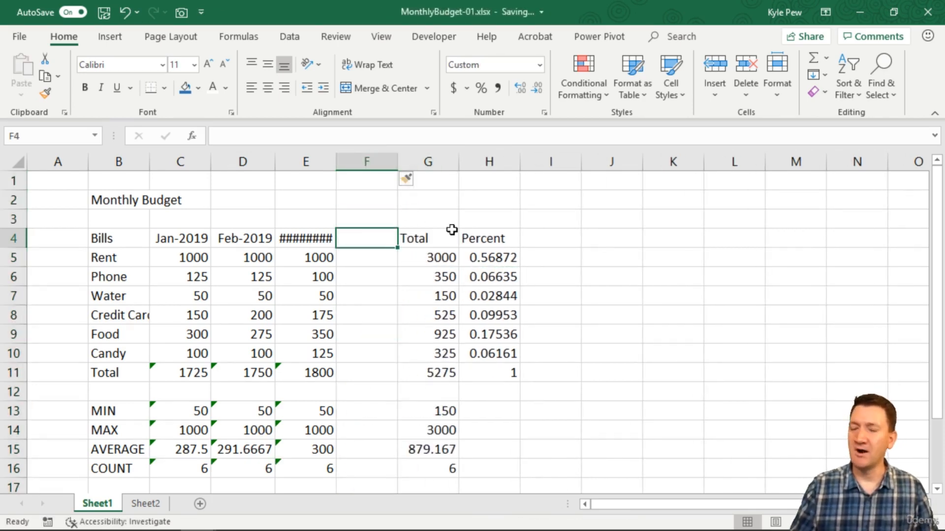
pyautogui.write('Apri')
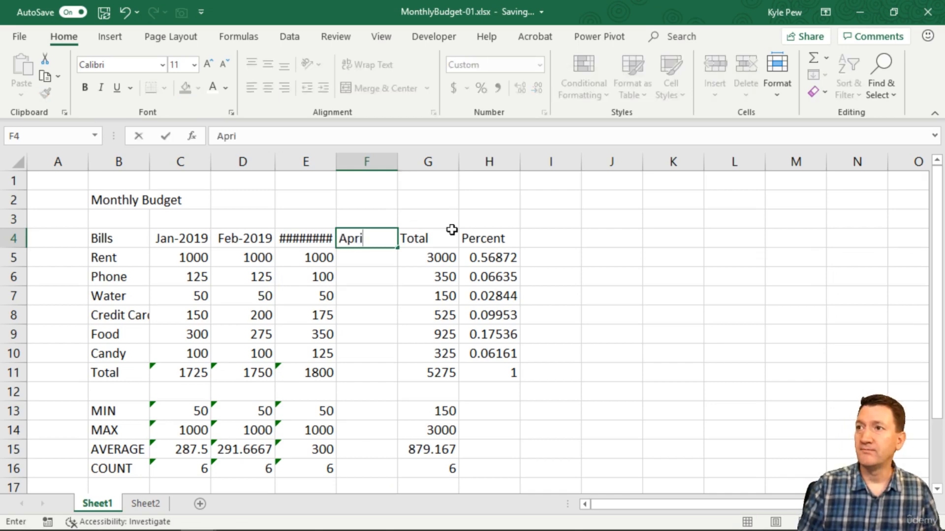
pyautogui.press('BackSpace')
pyautogui.write('-2019')
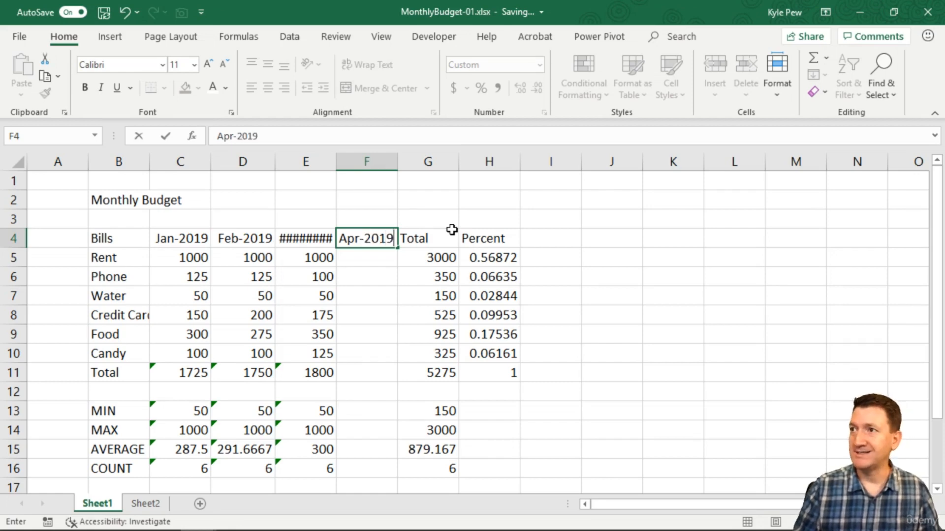
pyautogui.hotkey('ctrl', 'Return')
pyautogui.press('Return')
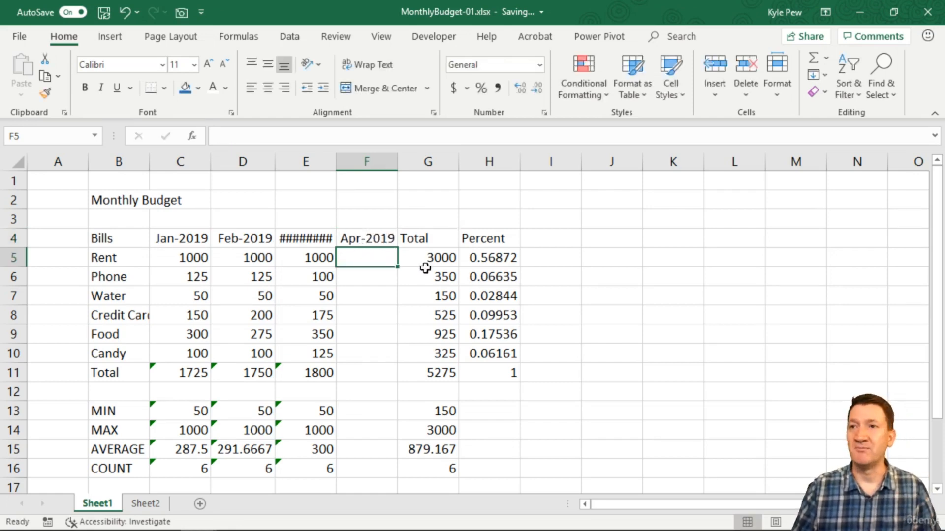
# - Enter the April amounts for the first three bills in F5:F7: Rent 1100, Phone 125 and Water 40
pyautogui.write('1')
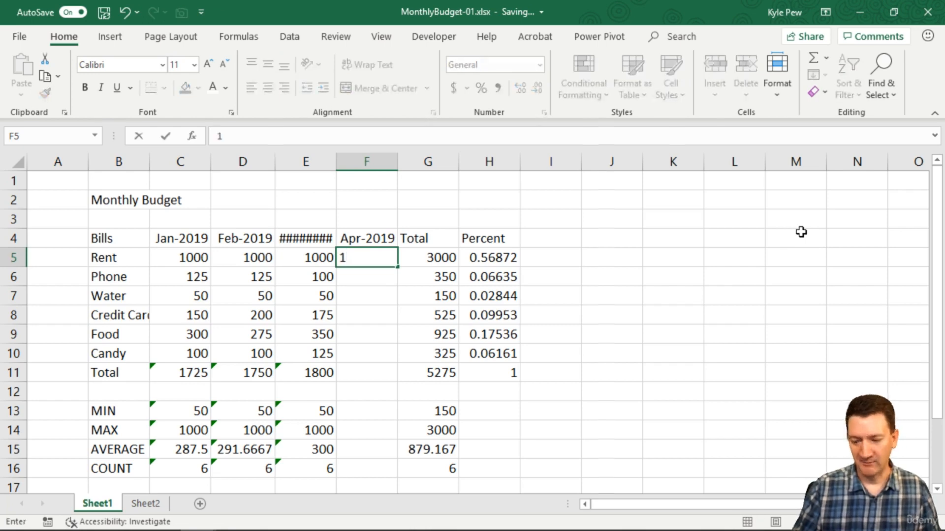
pyautogui.write('100')
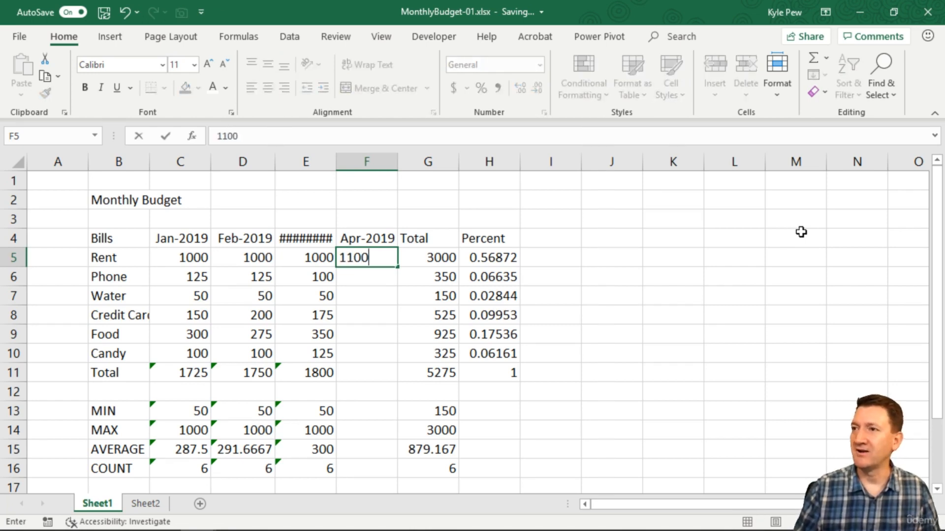
pyautogui.press('Return')
pyautogui.write('125')
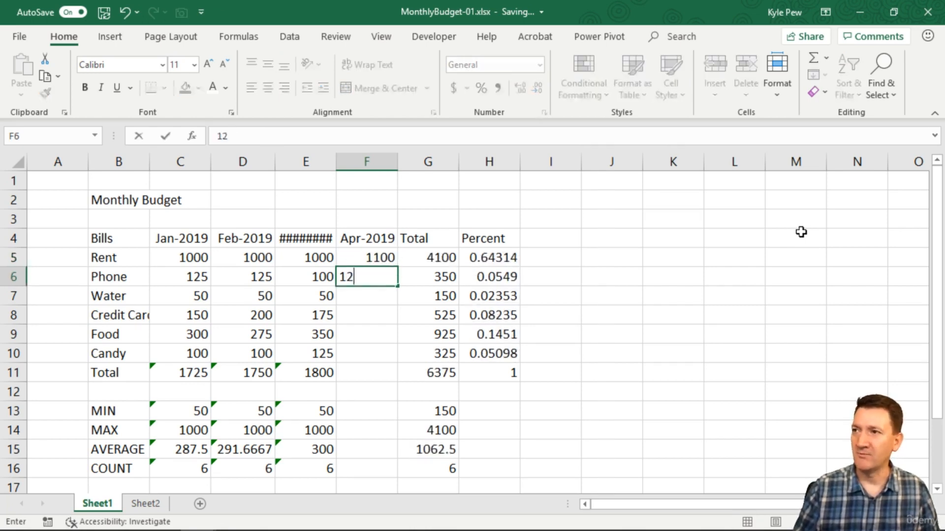
pyautogui.press('Return')
pyautogui.write('4')
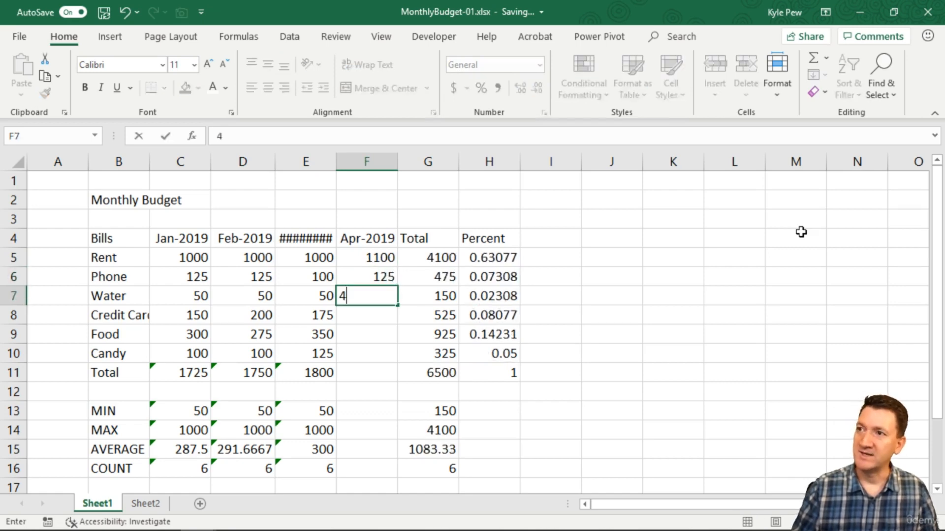
pyautogui.write('0')
pyautogui.press('Return')
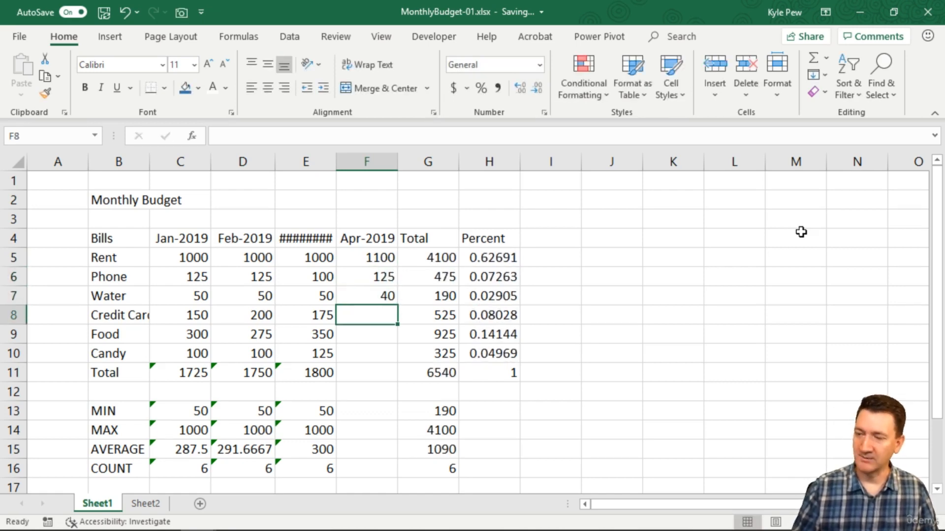
# - Enter the April amounts for the remaining bills in F8:F10: Credit Card 150, Food 400 and Candy 100
pyautogui.write('150')
pyautogui.press('Return')
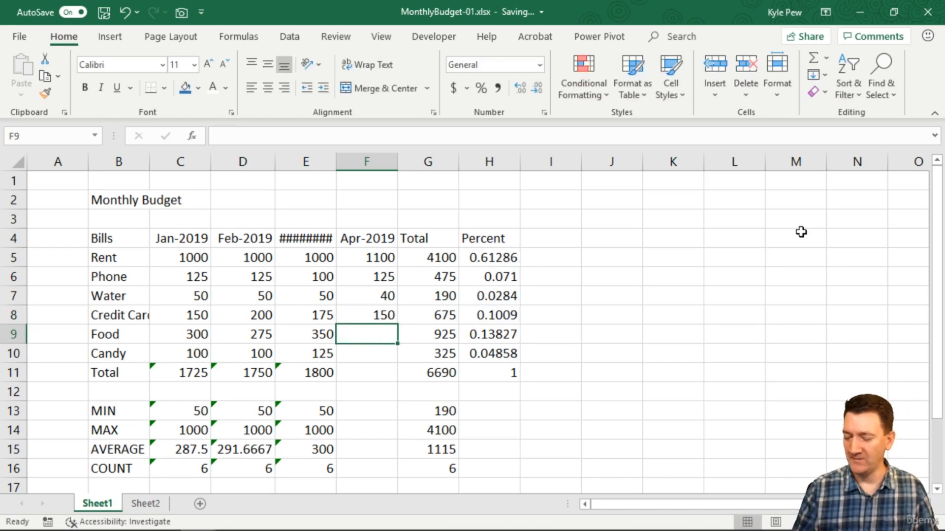
pyautogui.write('400')
pyautogui.press('Return')
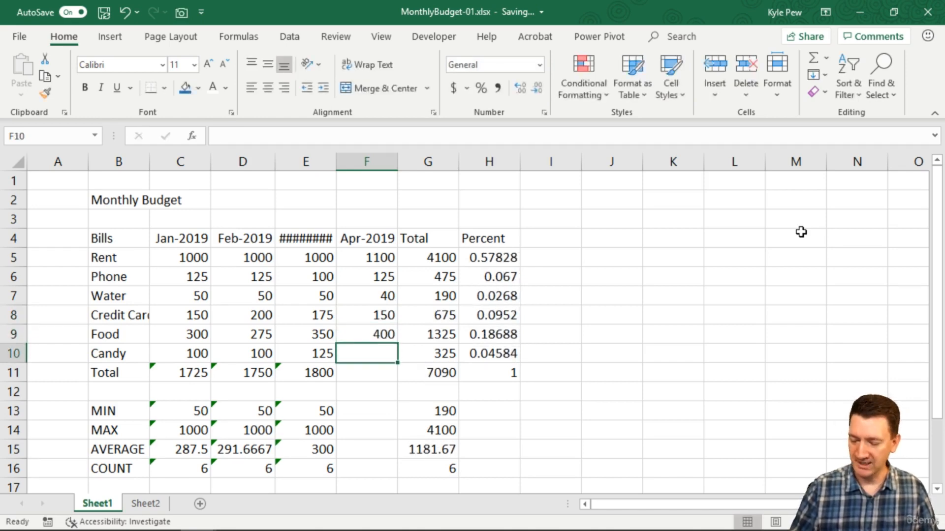
pyautogui.write('100')
pyautogui.press('Return')
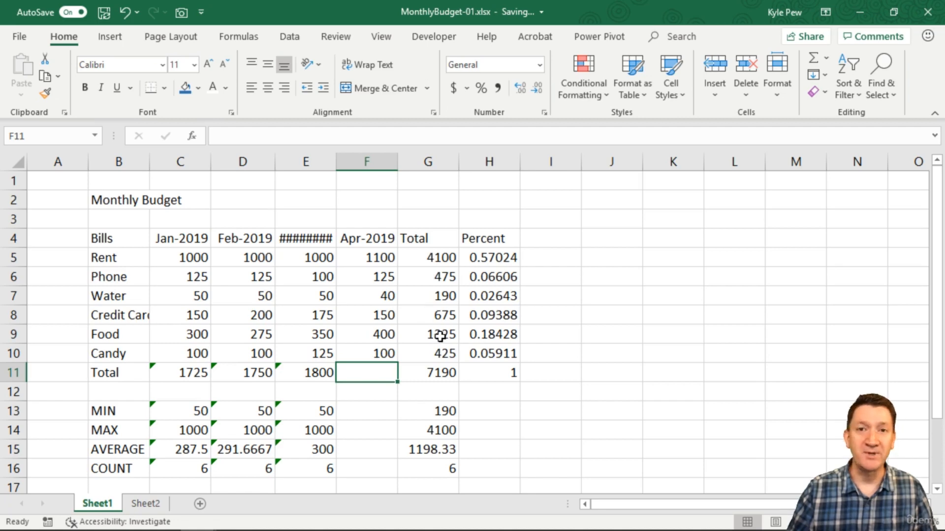
# - Check the Rent row's Total formula in G5, and fill the March total formula from E11 into the April cell F11
pyautogui.doubleClick(443, 259)
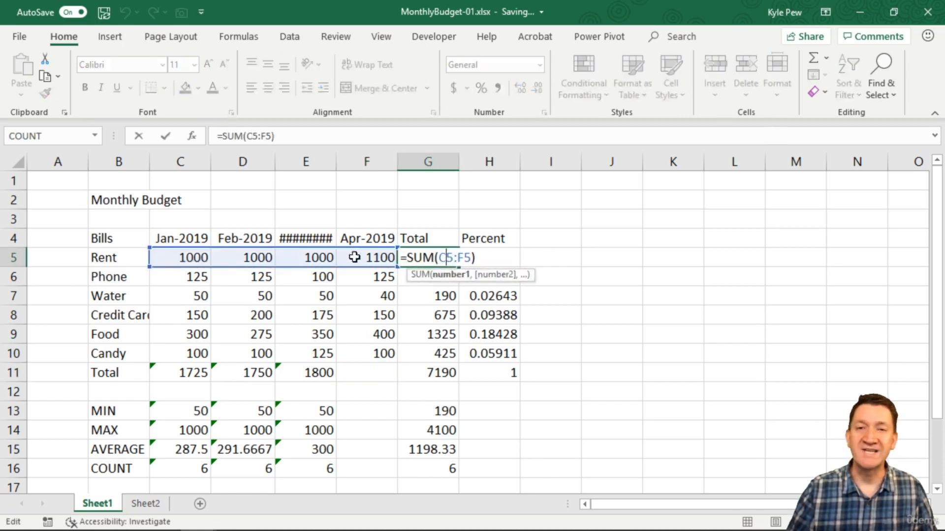
pyautogui.press('Return')
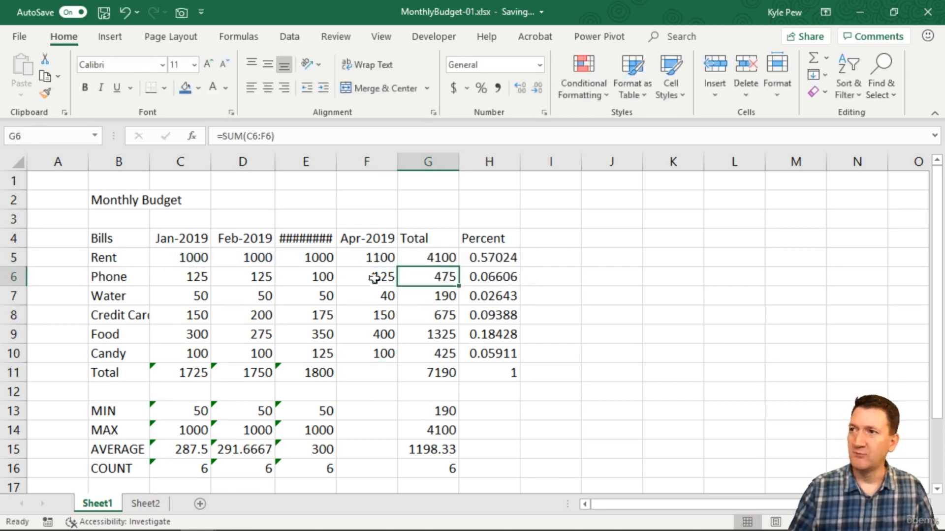
pyautogui.click(363, 377)
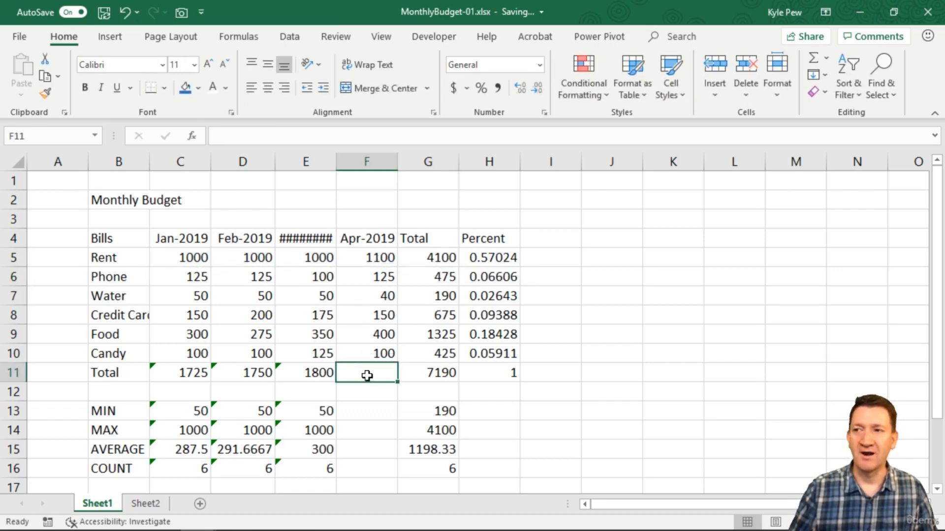
pyautogui.click(319, 374)
pyautogui.moveTo(336, 382); pyautogui.dragTo(385, 388)
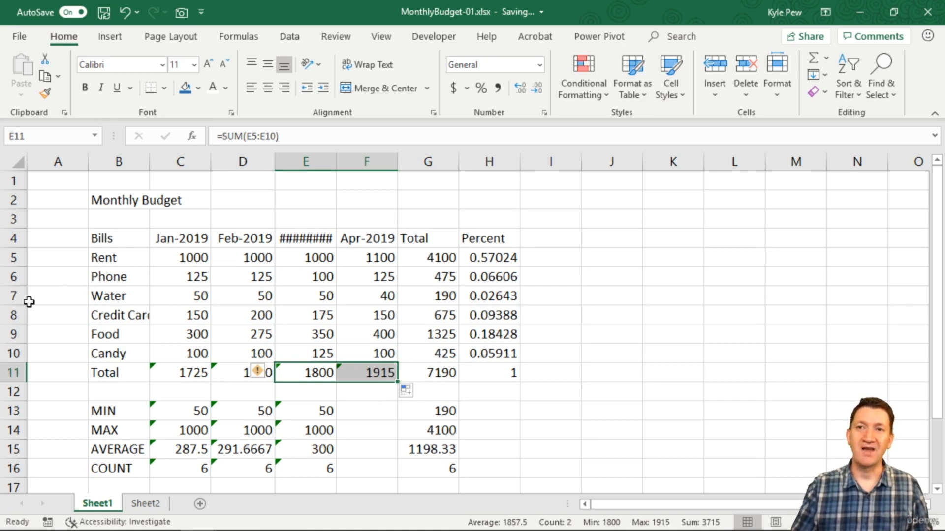
pyautogui.click(14, 315)
pyautogui.click(14, 296)
pyautogui.click(305, 161)
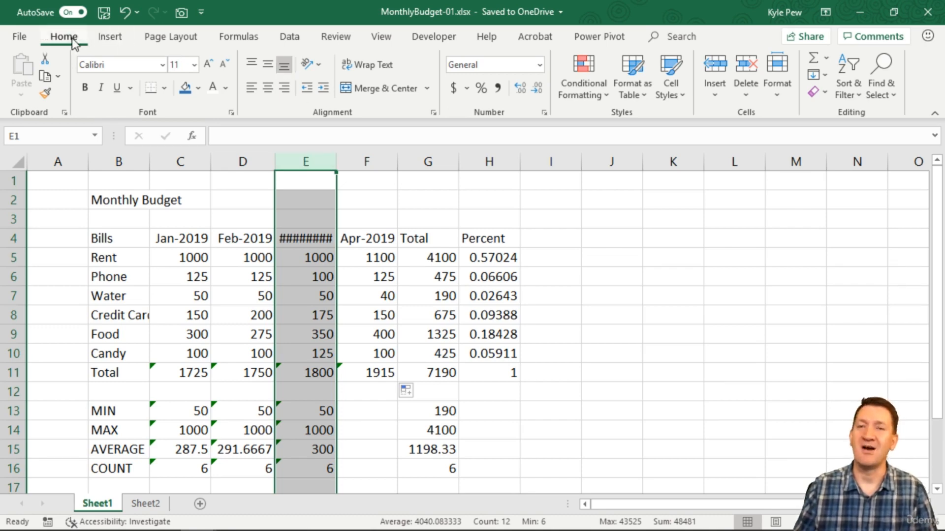
pyautogui.hotkey('ctrl', '2')
pyautogui.moveTo(75, 37); pyautogui.dragTo(117, 42)
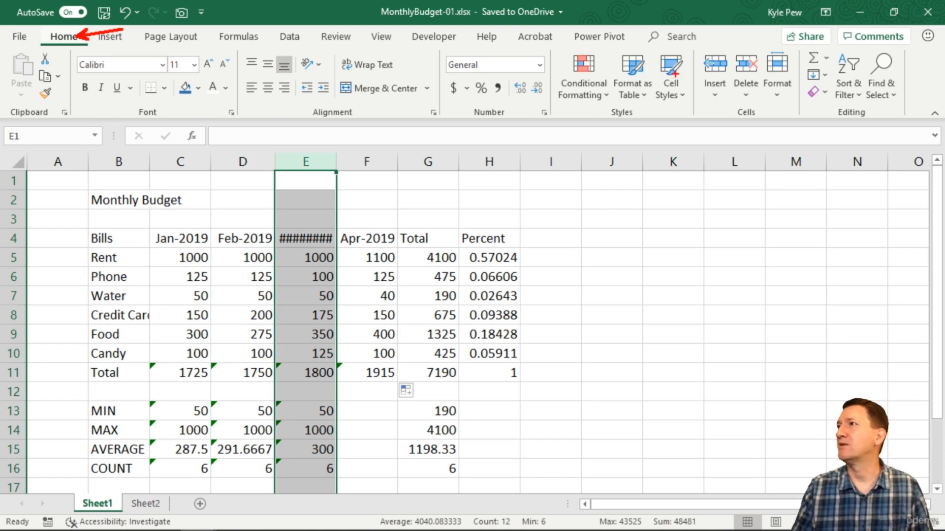
pyautogui.moveTo(694, 52); pyautogui.dragTo(803, 136)
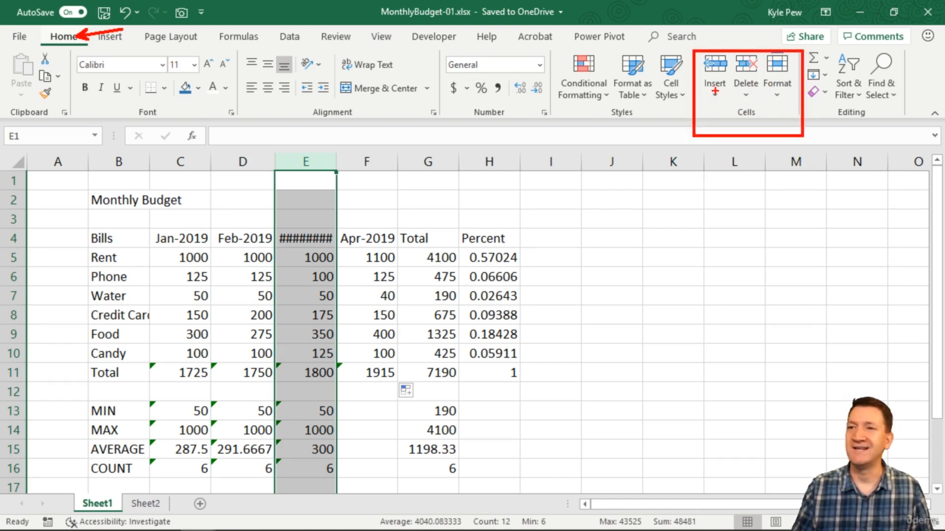
pyautogui.press('Escape')
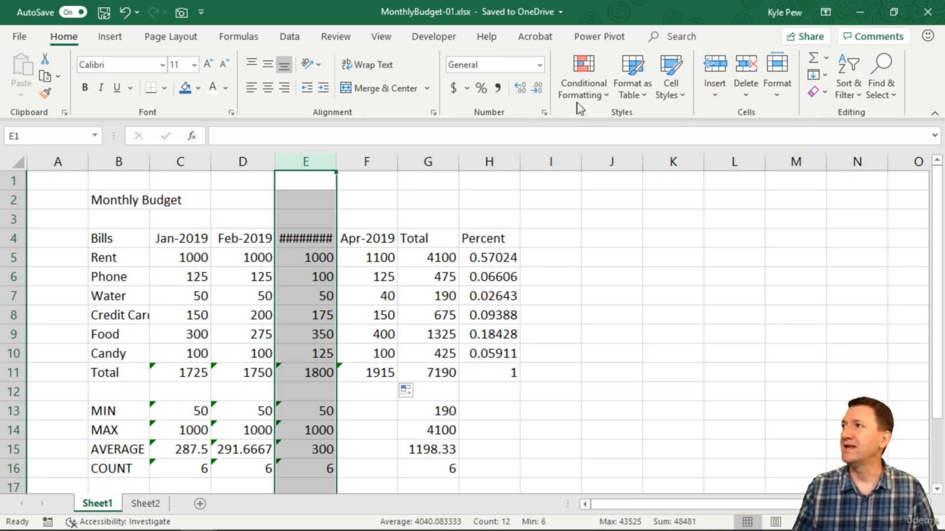
pyautogui.click(719, 83)
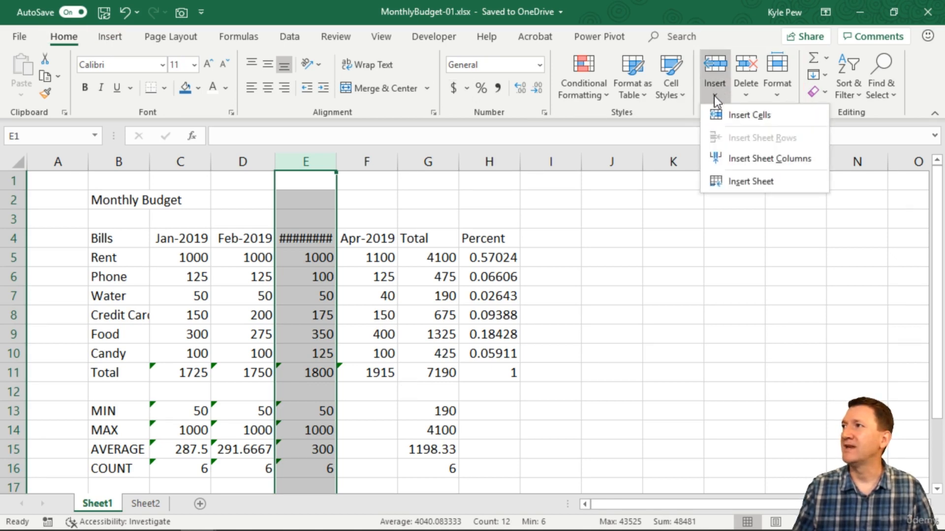
pyautogui.click(763, 157)
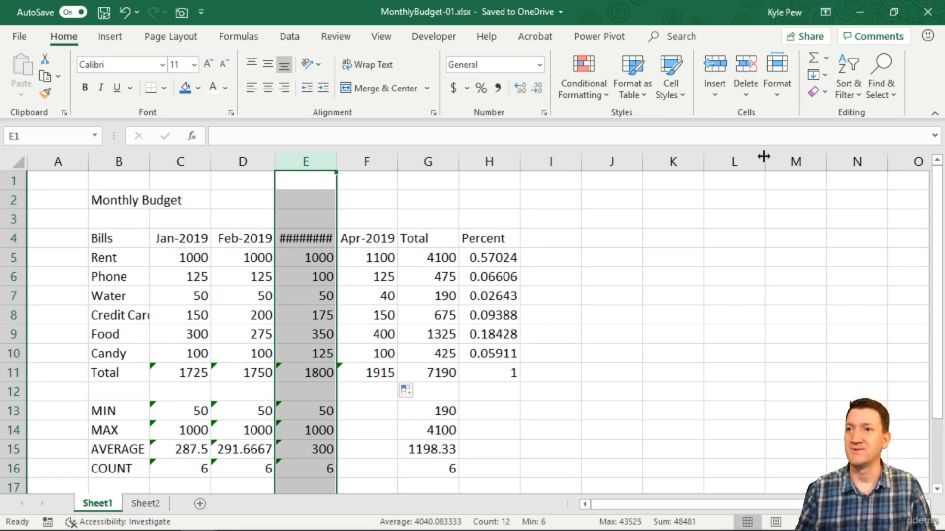
# - Delete the entire Water row, row 7, and the entire Apr-2019 column, column F
pyautogui.click(15, 295)
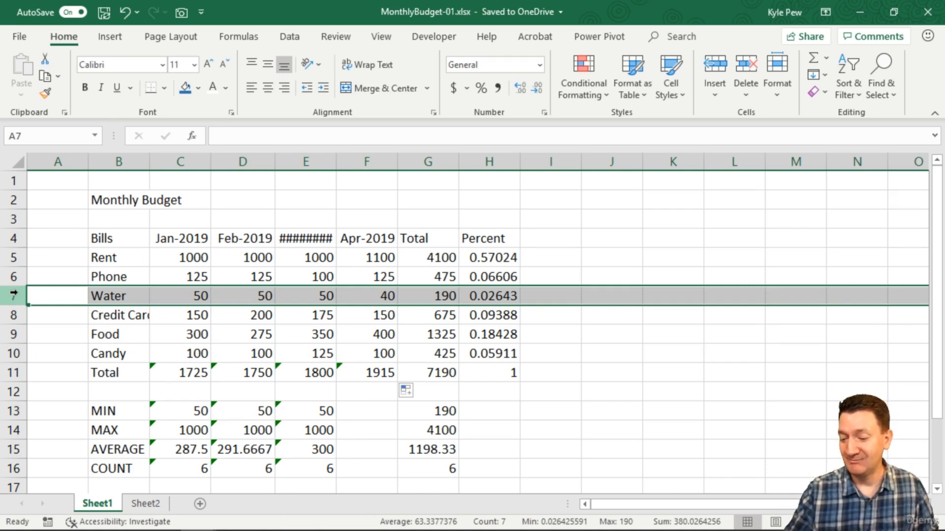
pyautogui.hotkey('ctrl', '-')
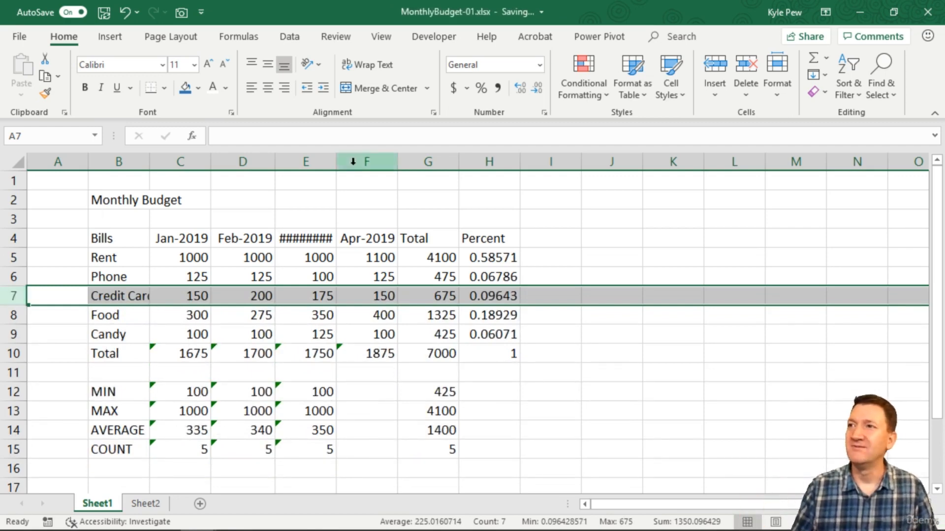
pyautogui.click(368, 161)
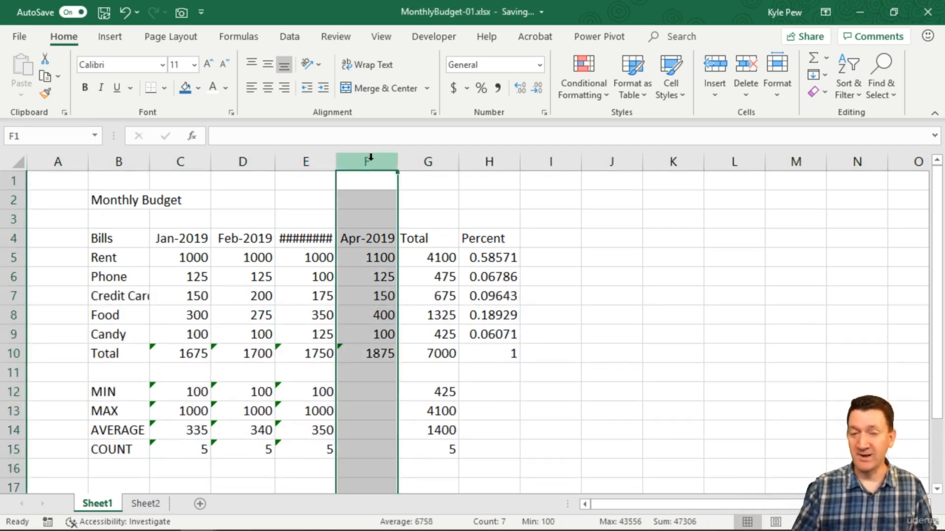
pyautogui.hotkey('ctrl', '-')
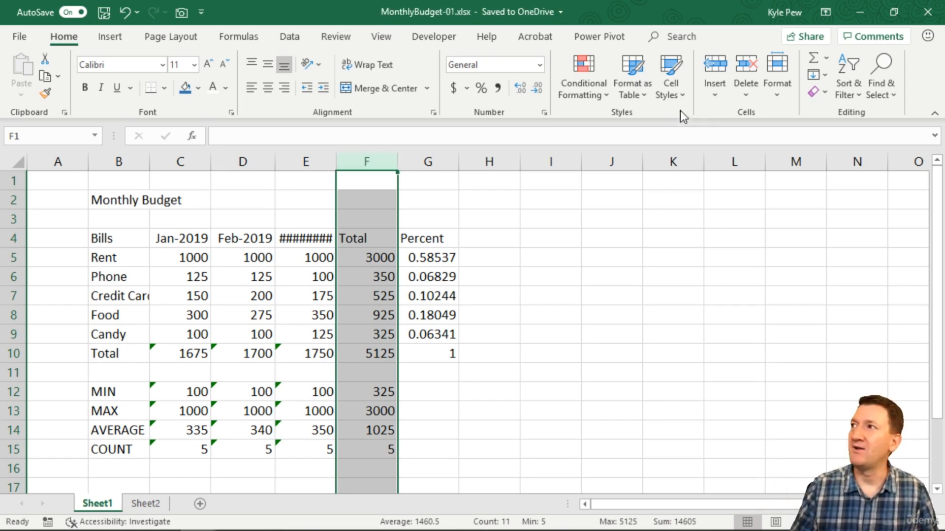
pyautogui.click(745, 94)
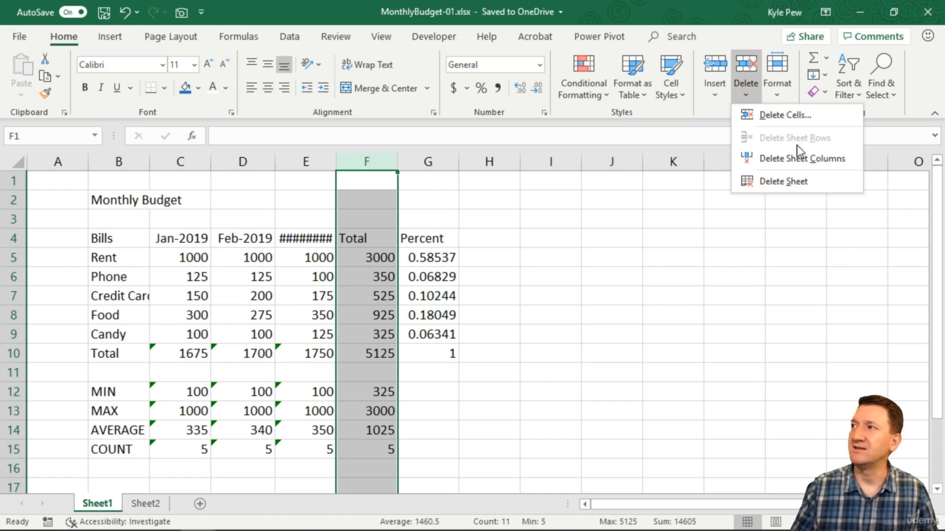
pyautogui.click(638, 2)
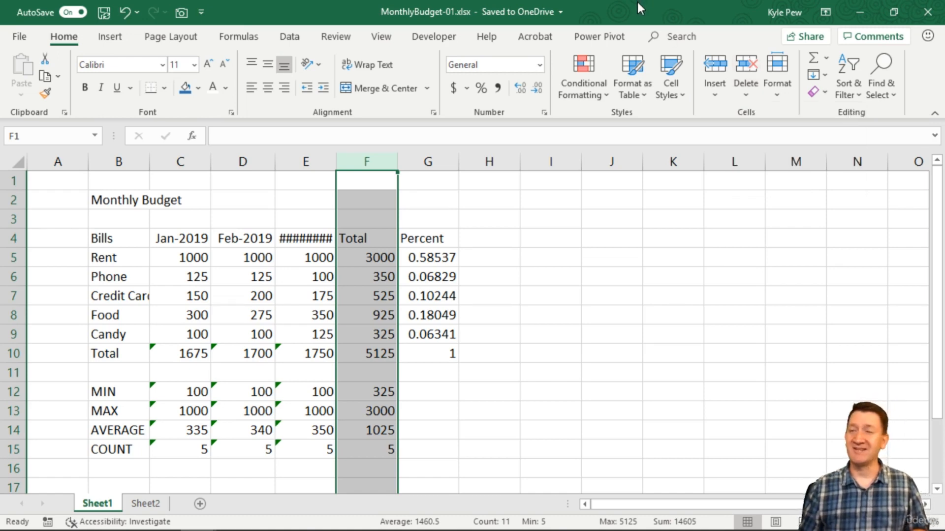